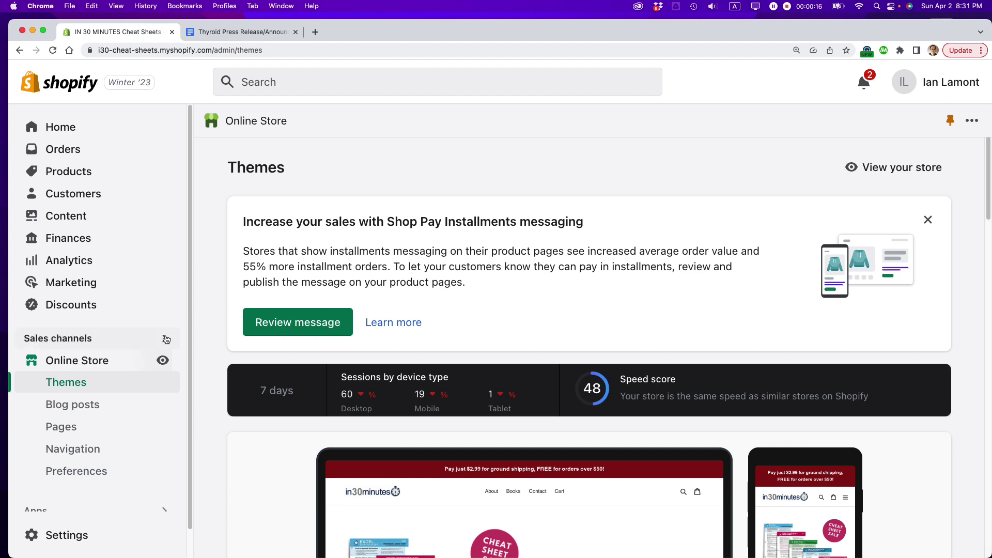
Step: Review the Thyroid press release text in Google Docs, briefly selecting the April 4 date
click(261, 31)
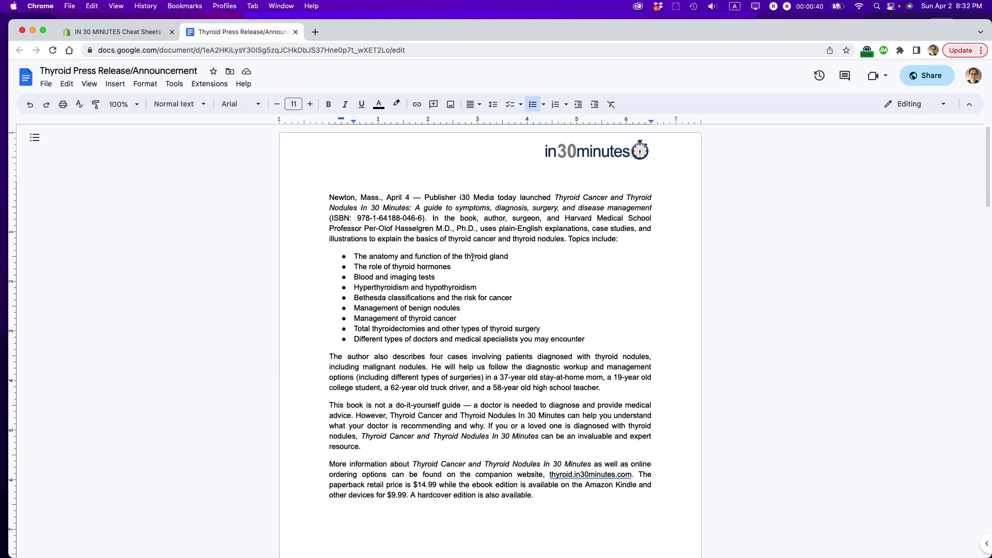
drag(386, 197, 411, 198)
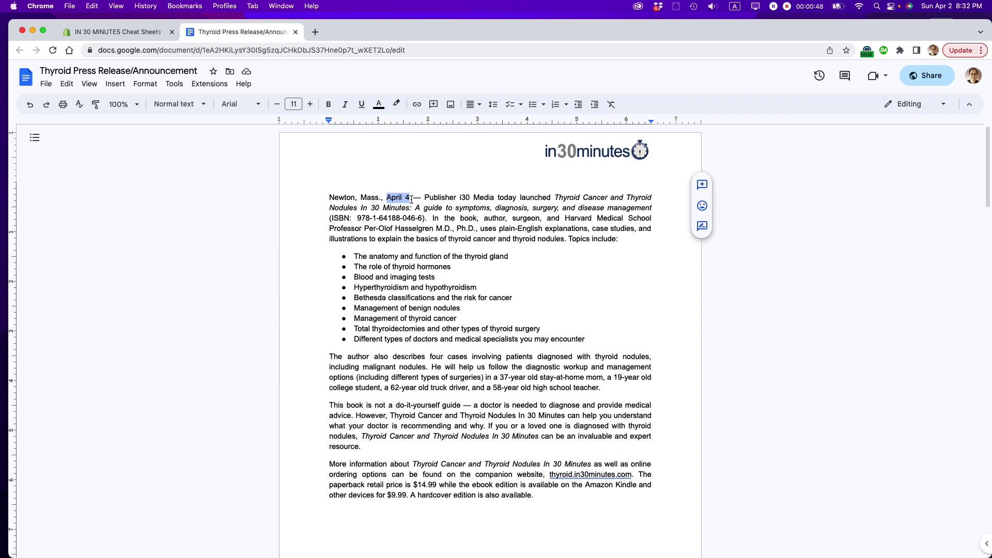
click(451, 266)
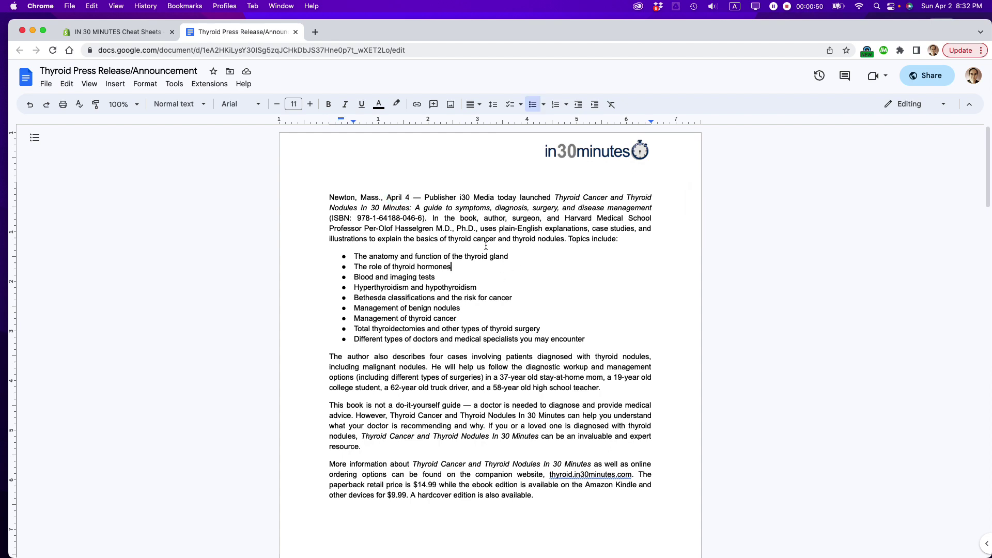
click(145, 32)
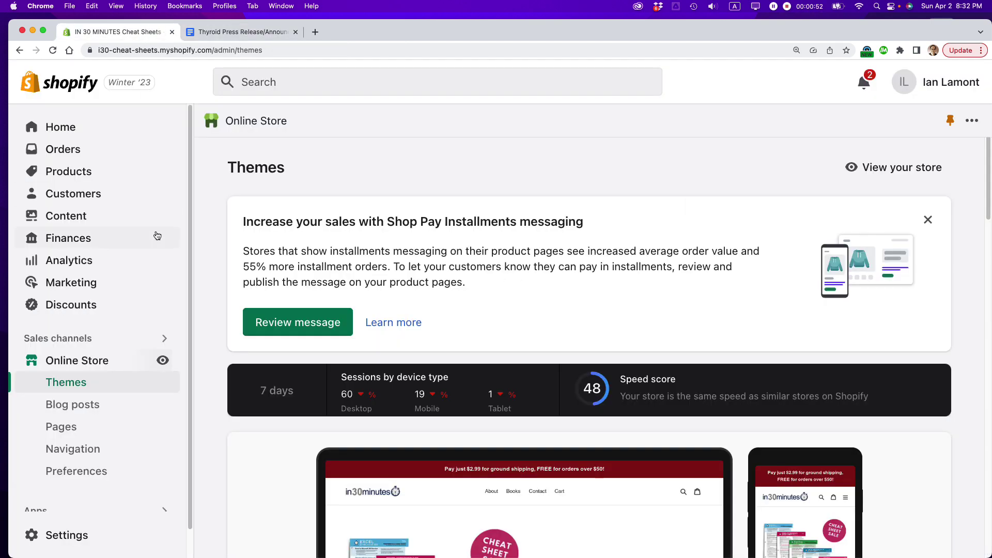
click(233, 34)
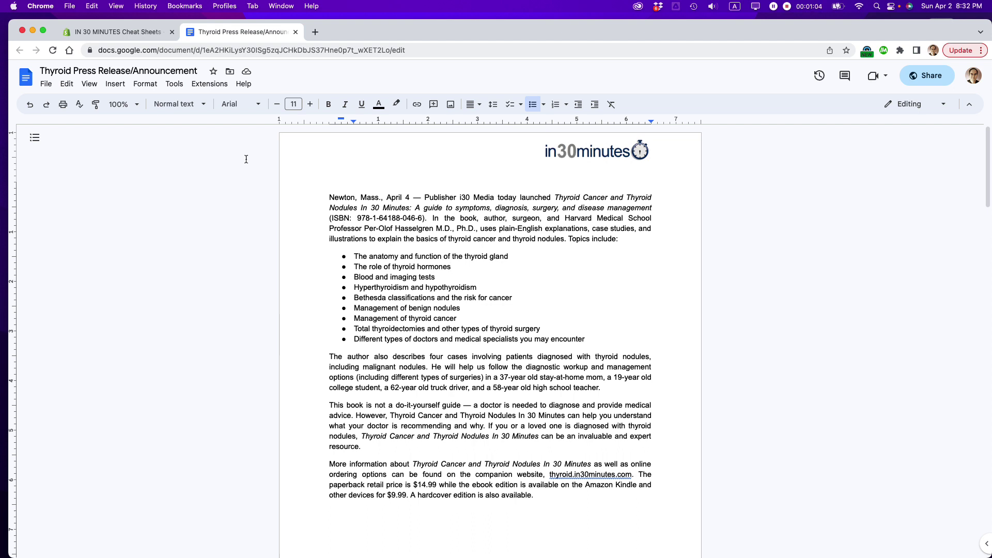
click(114, 32)
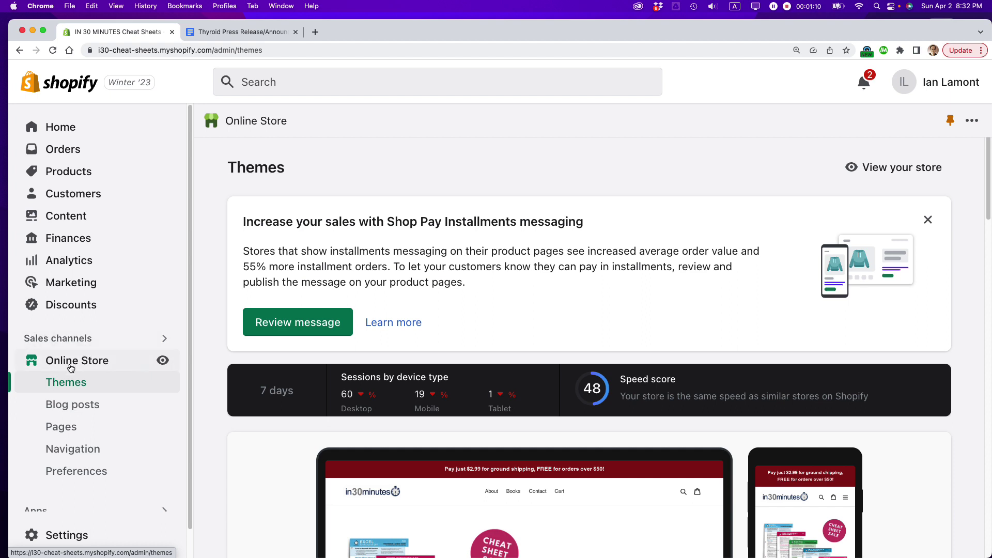
Step: From the store's blog posts list, start a new blog post
click(71, 408)
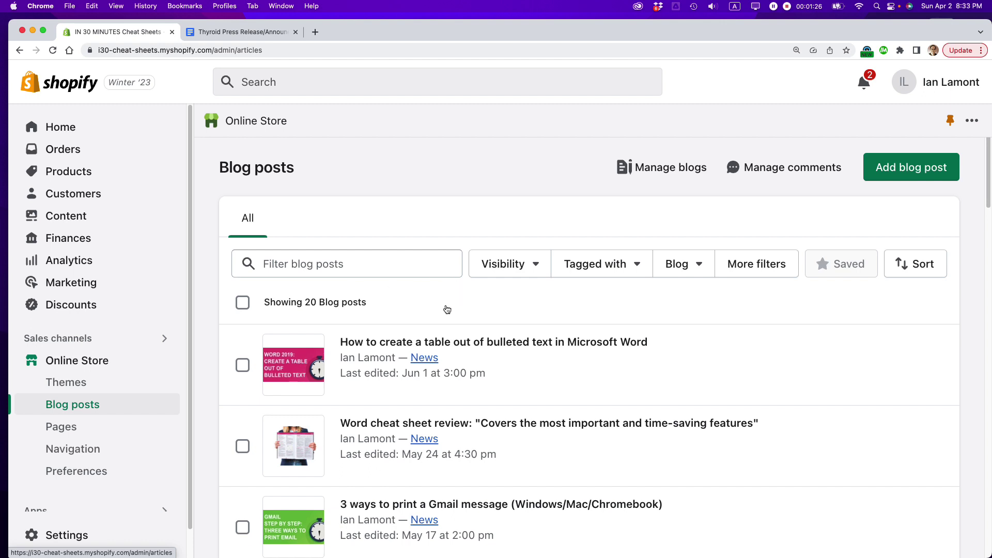
click(902, 167)
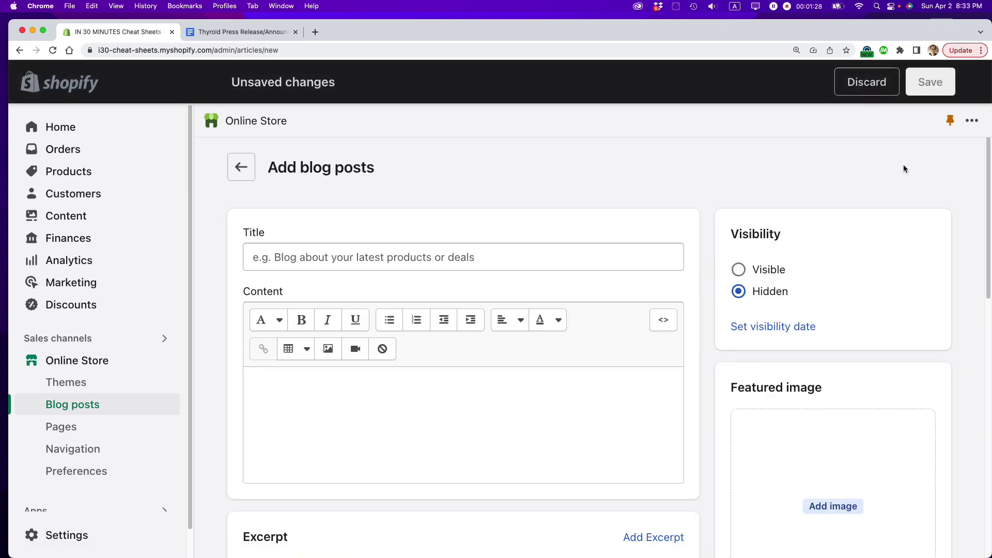
Step: Title the post 'Press release' and write 'This is an embedded Google Doc:' as its body
click(307, 262)
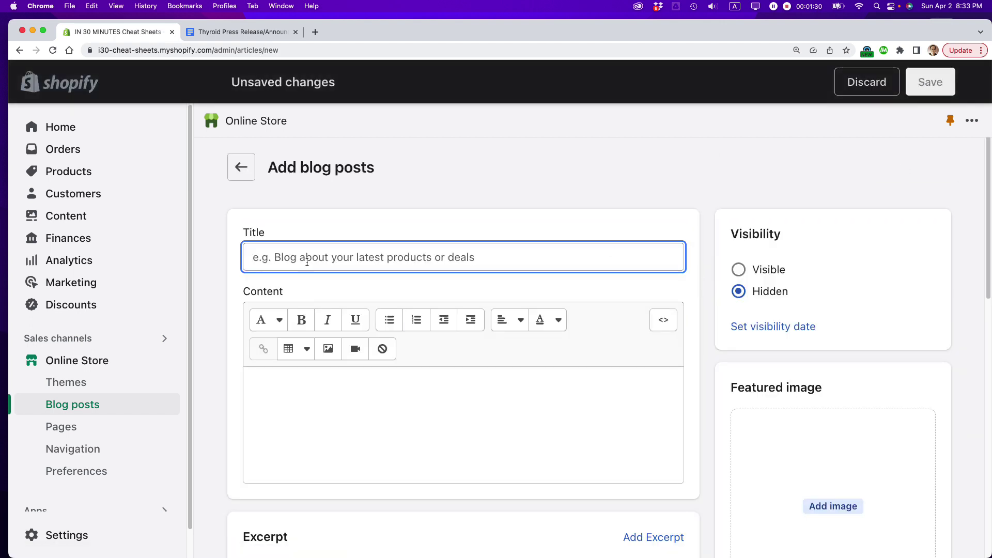
text(Press release)
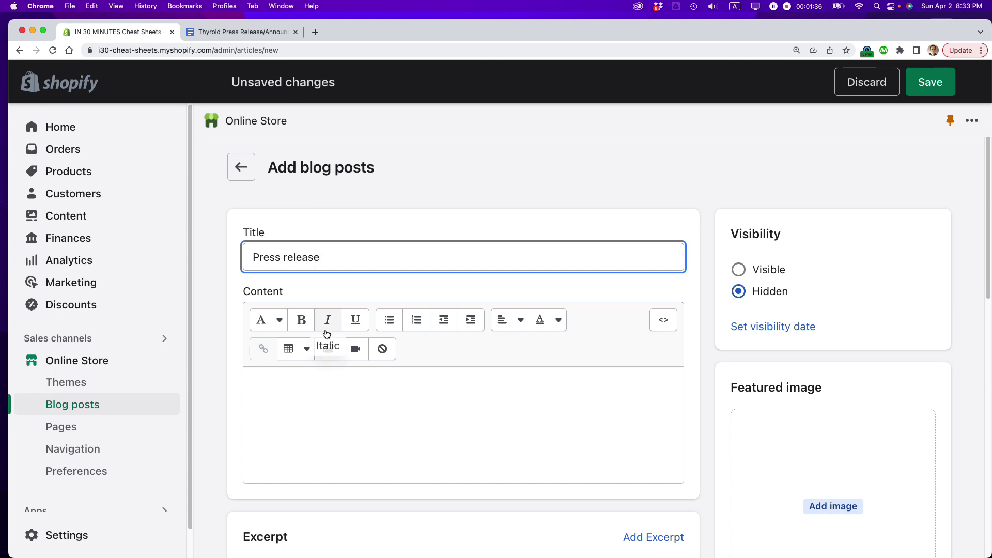
click(274, 384)
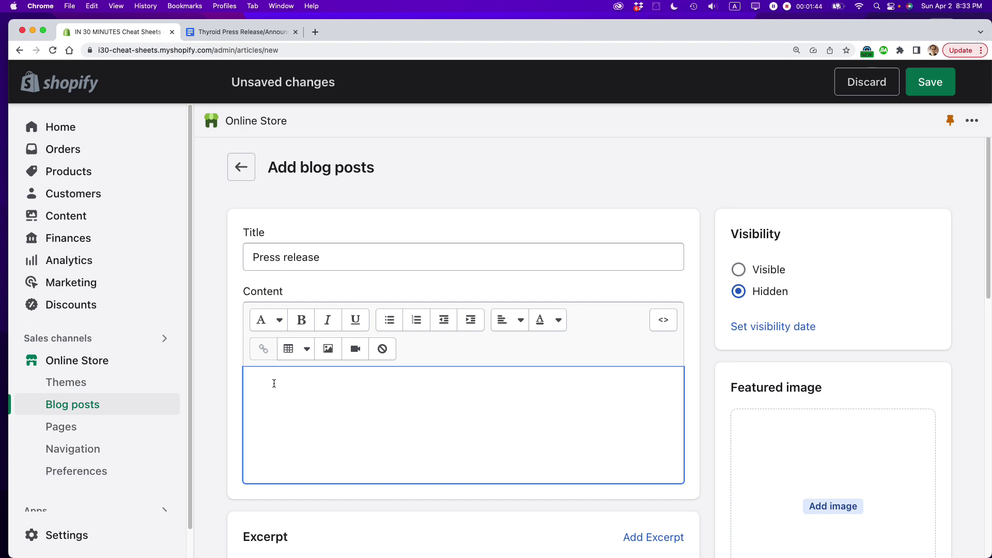
text(Thi)
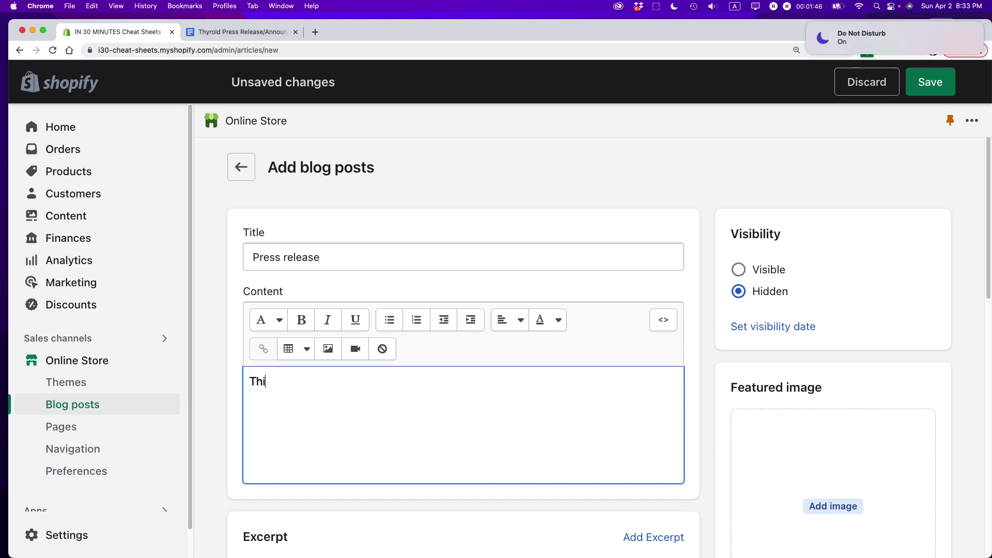
text(s is an embedded Google Doc:)
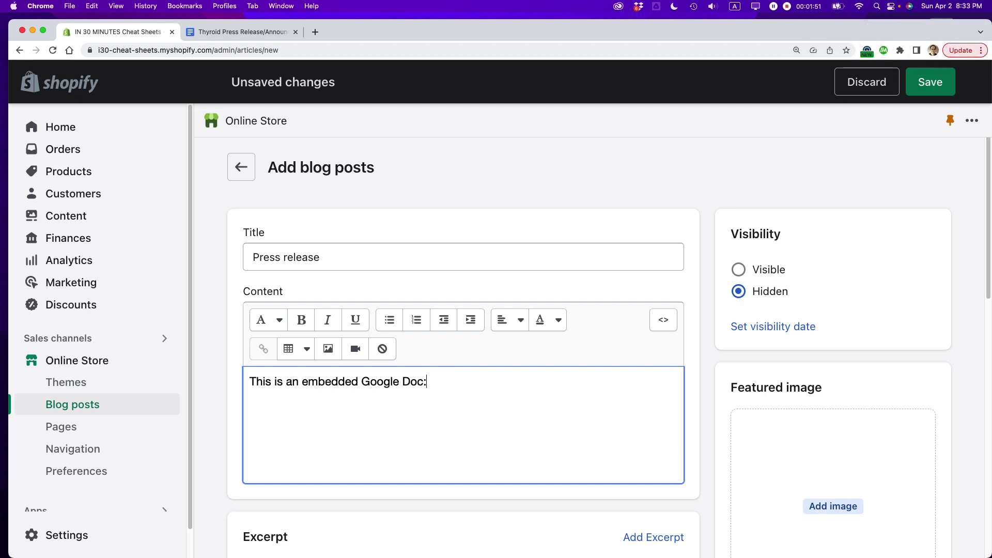
key(Return)
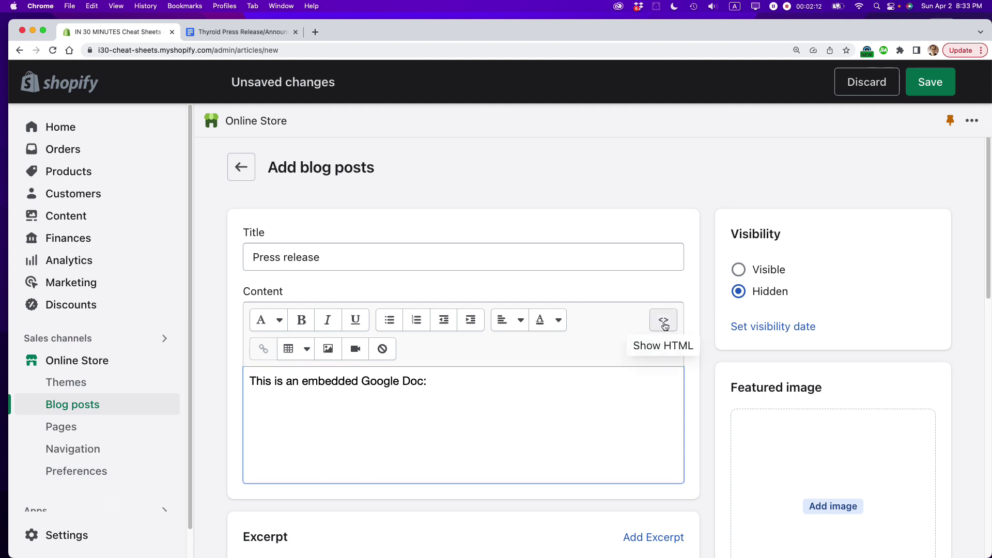
Step: Switch the post body to HTML view and delete the empty paragraph line
click(665, 324)
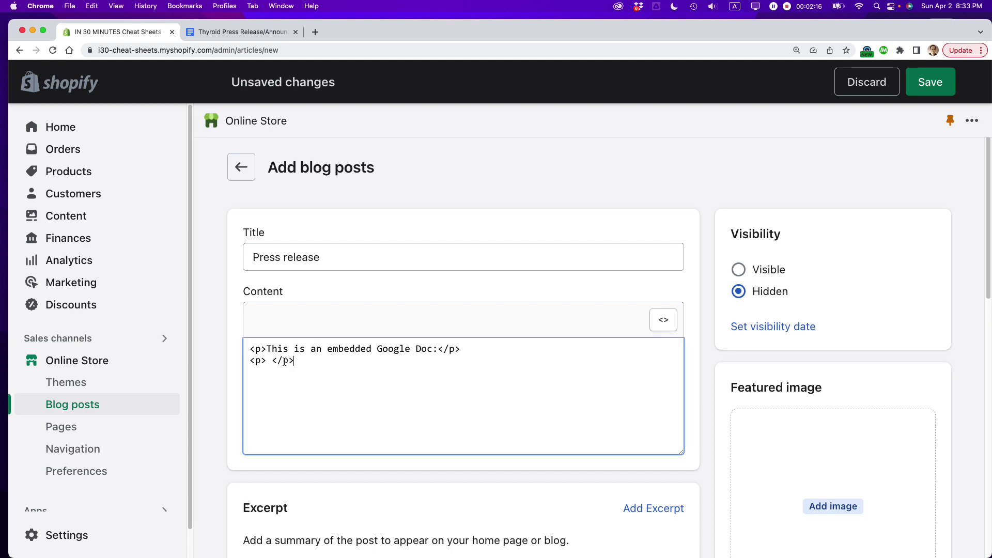
drag(317, 361, 221, 361)
key(BackSpace)
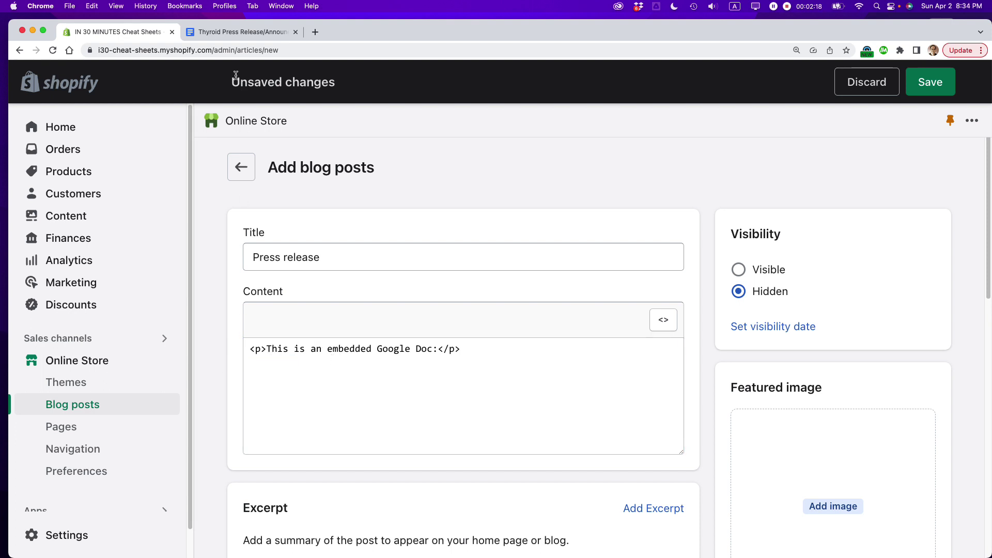
click(222, 33)
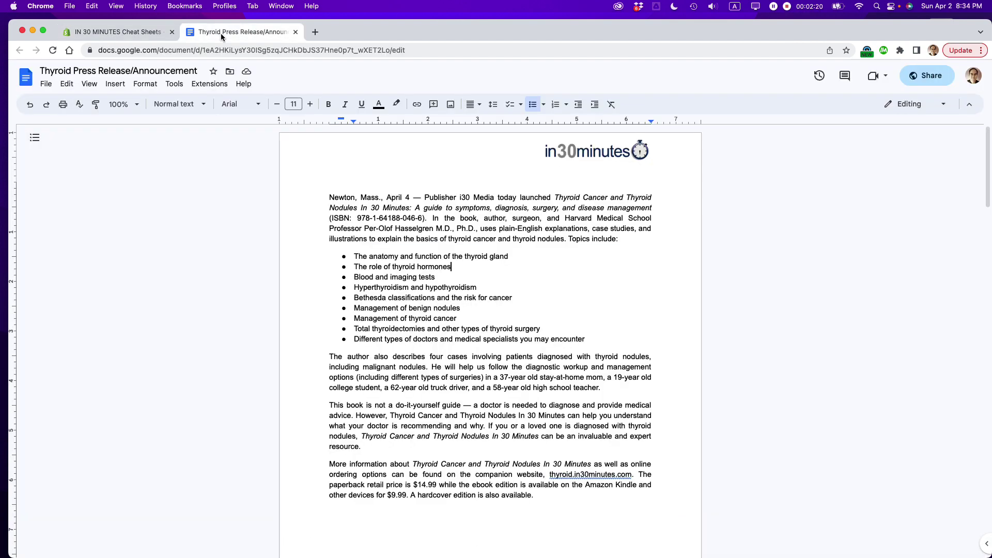
Step: Publish the press release to the web from File > Share > Publish to web, using the Embed option
click(46, 84)
mouse_move(73, 161)
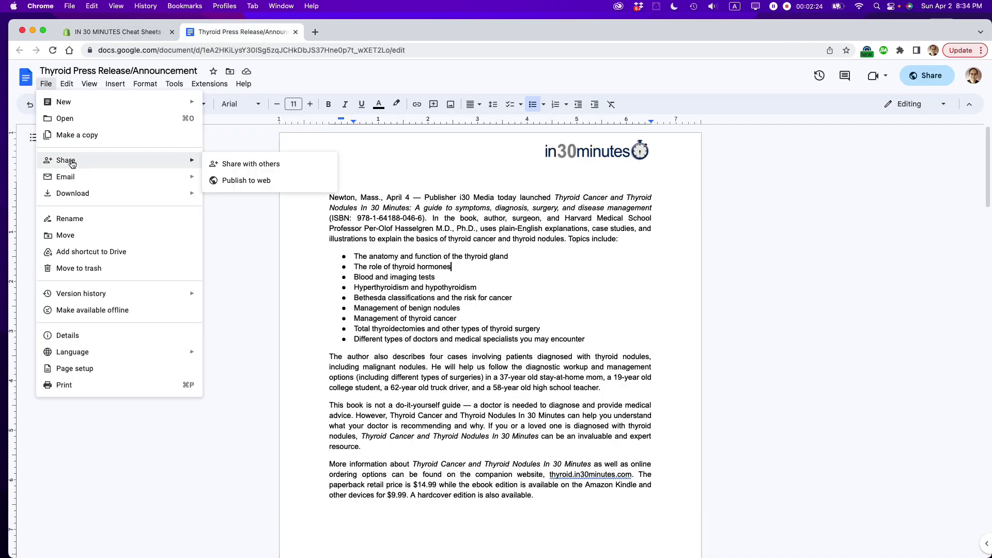
click(260, 183)
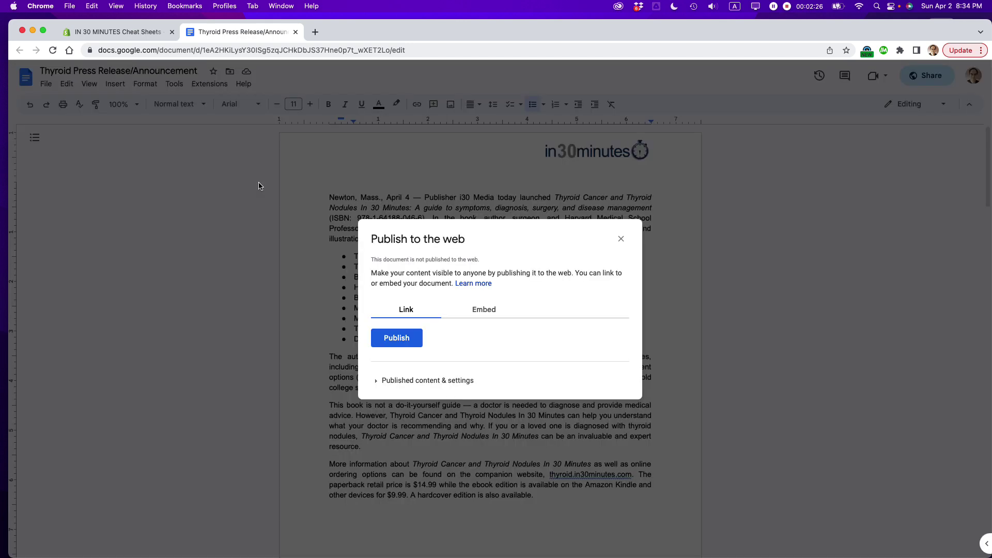
click(472, 316)
click(388, 316)
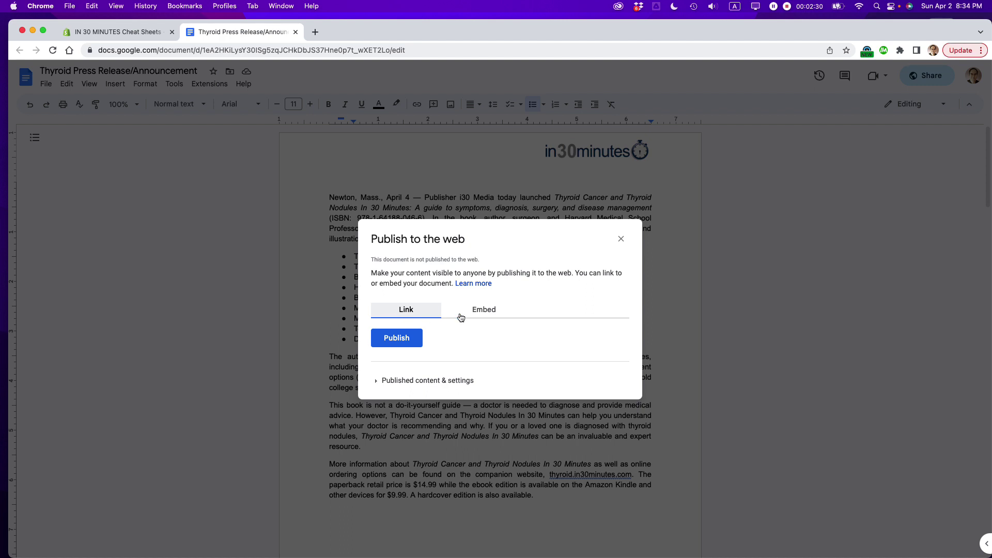
click(489, 317)
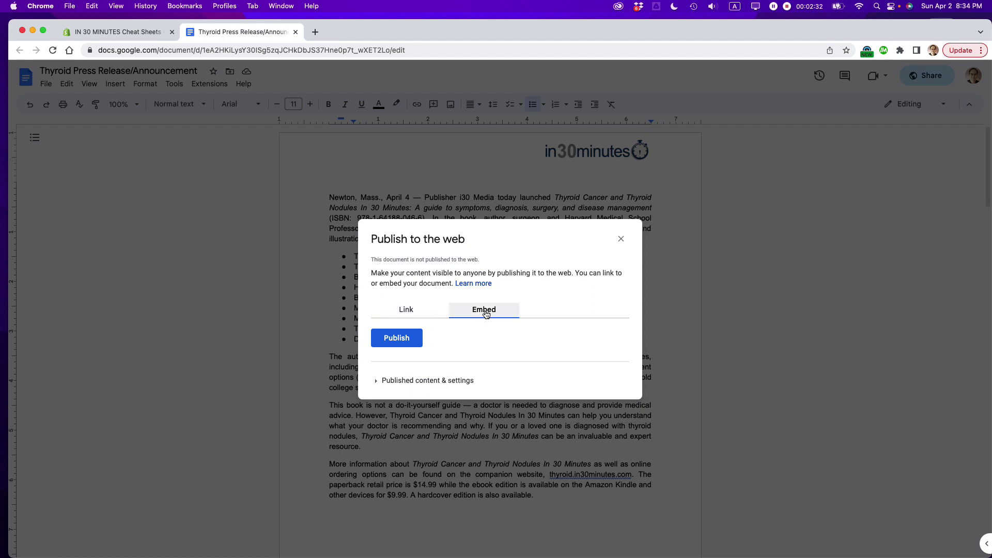
click(397, 338)
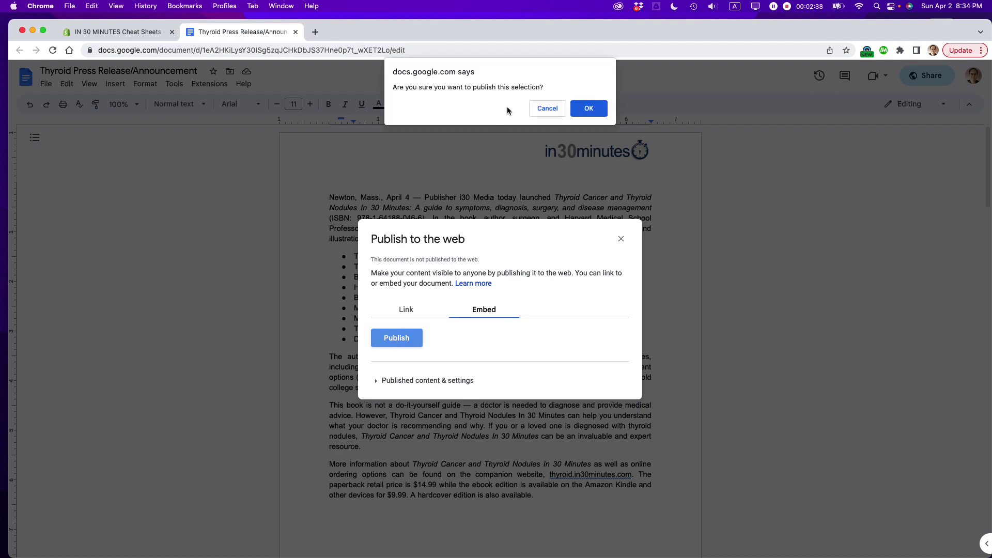
click(586, 111)
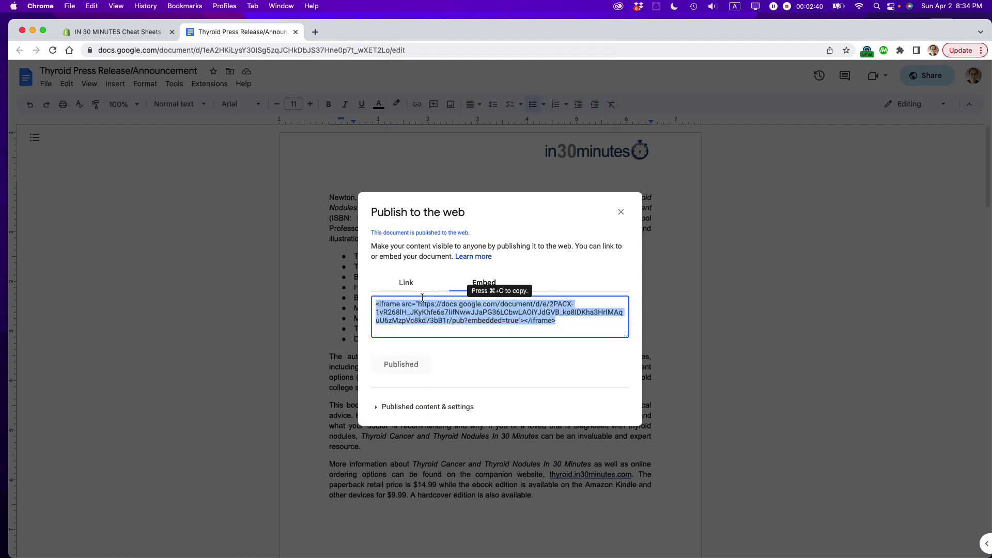
Step: Select and copy the published document's full iframe embed code
click(569, 322)
drag(569, 322, 332, 303)
right_click(474, 304)
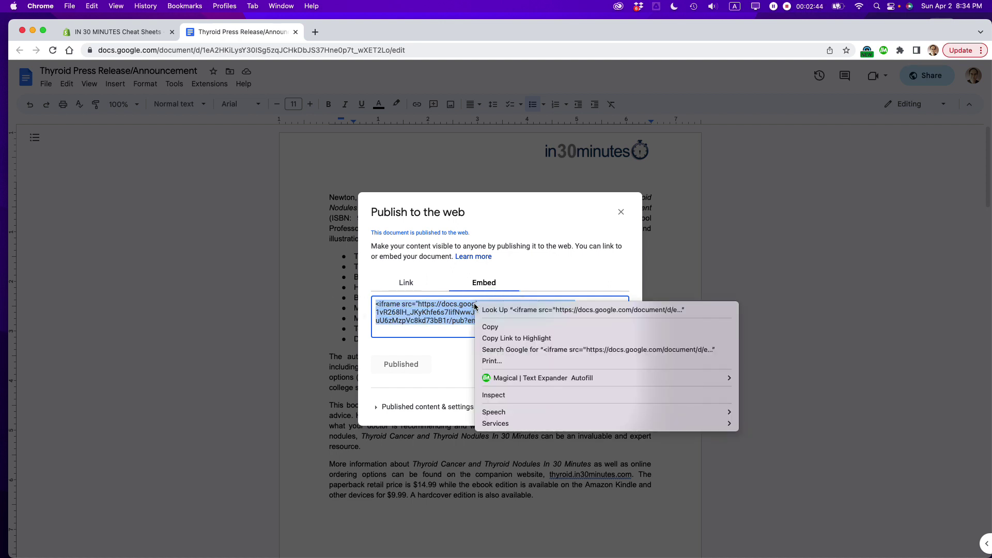
click(493, 327)
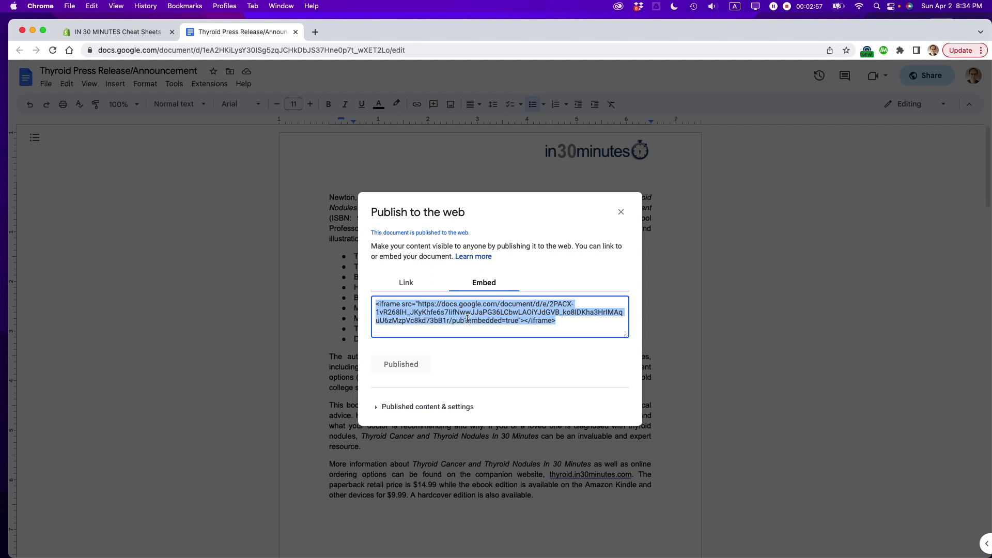
Step: Paste the iframe embed code into the post's HTML content, on its own line below the intro
click(111, 33)
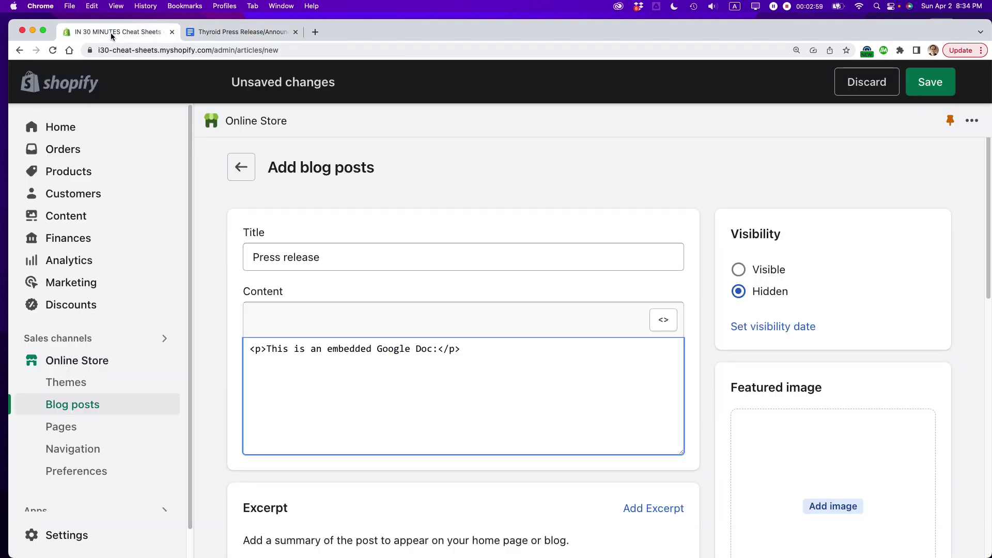
right_click(252, 364)
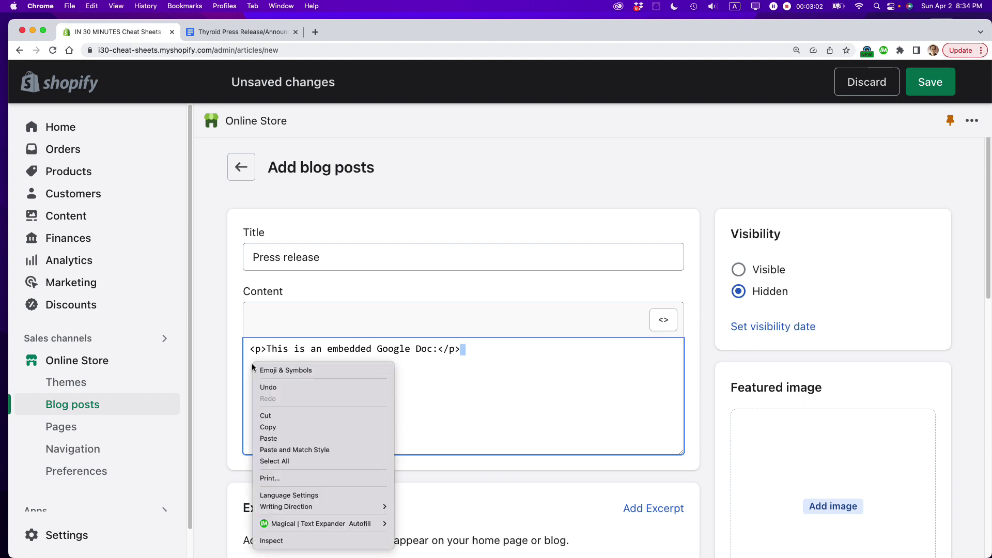
click(287, 437)
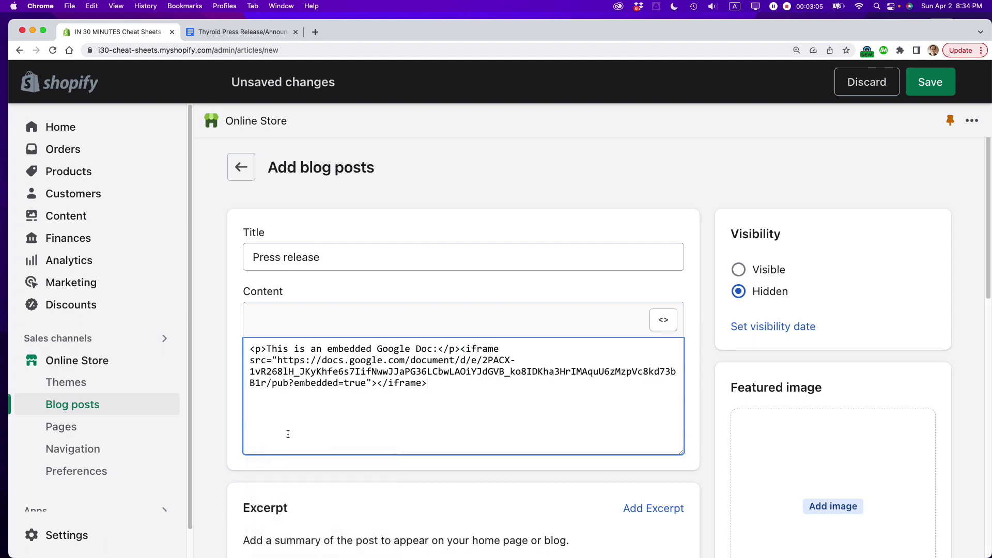
click(460, 349)
key(Return)
key(Return)
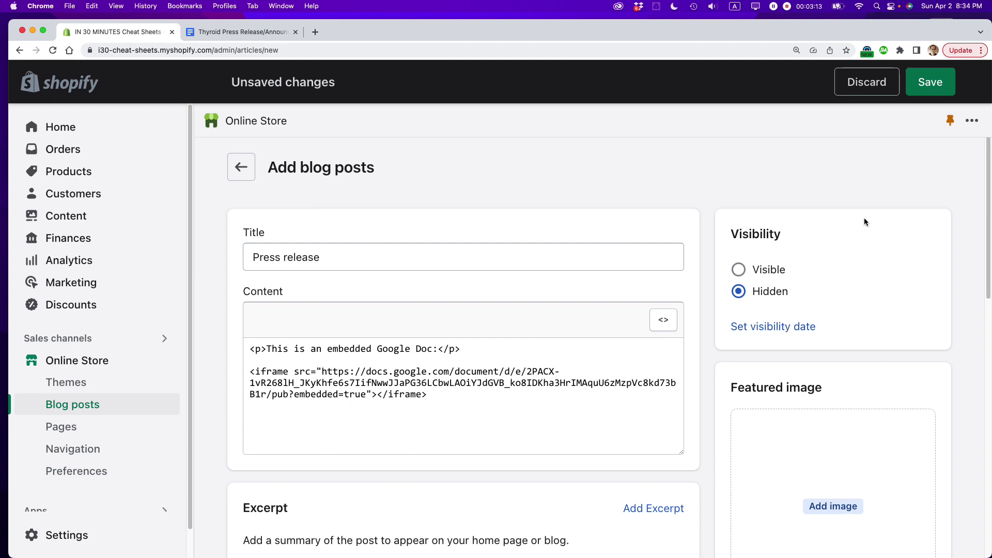
Step: Save the post and preview it, scrolling through the small embedded Google Doc frame
click(932, 90)
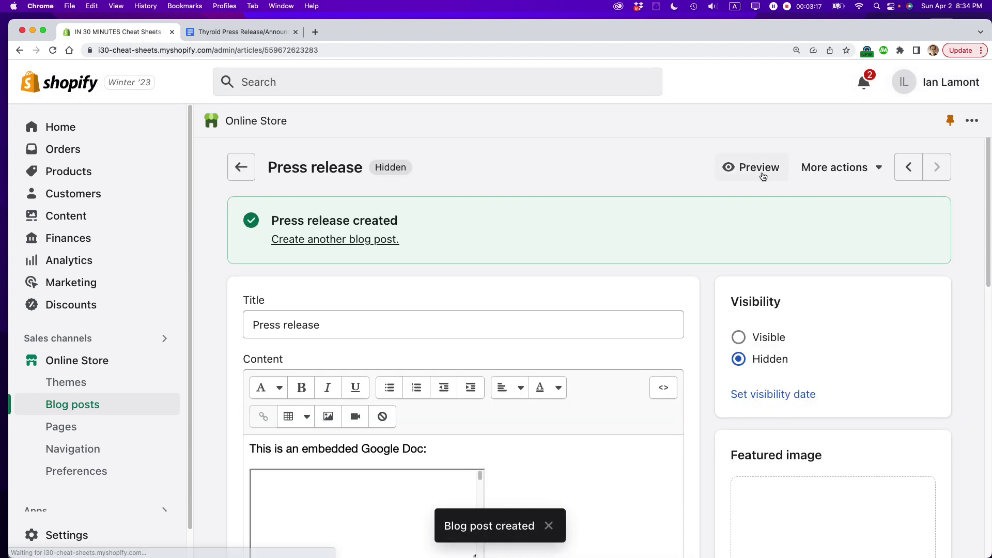
click(763, 177)
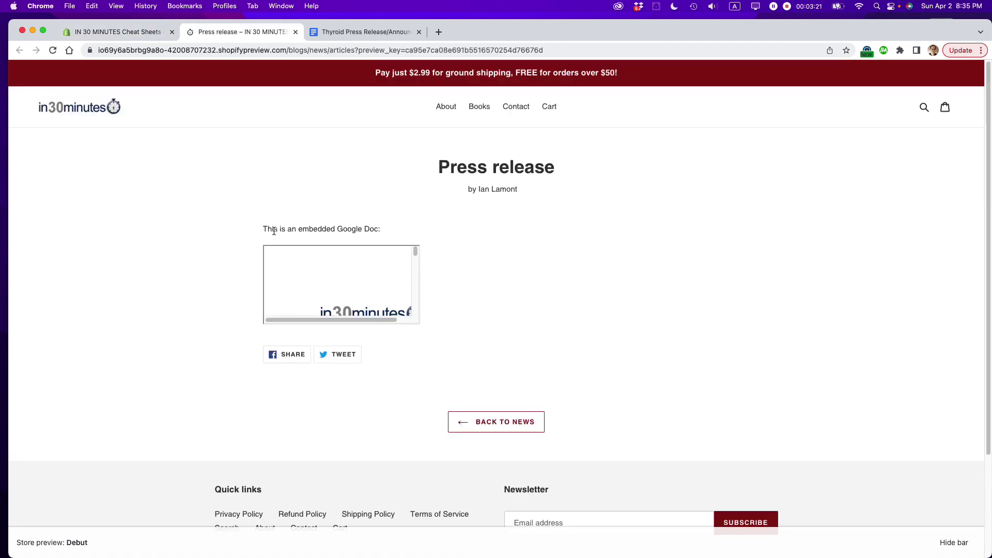
drag(264, 229, 386, 228)
scroll(370, 321, right, 2)
scroll(355, 321, left, 2)
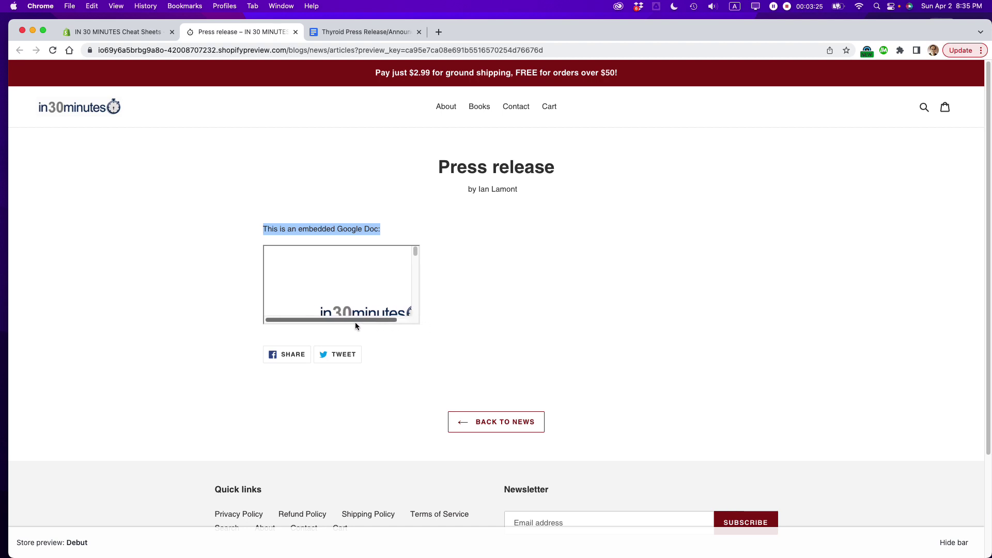
drag(413, 250, 413, 266)
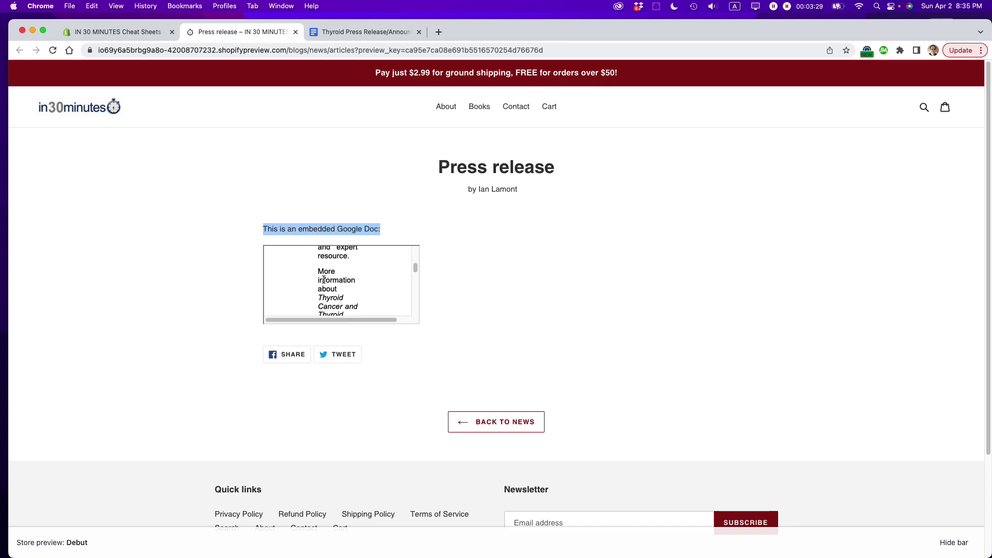
drag(324, 280, 327, 309)
click(465, 259)
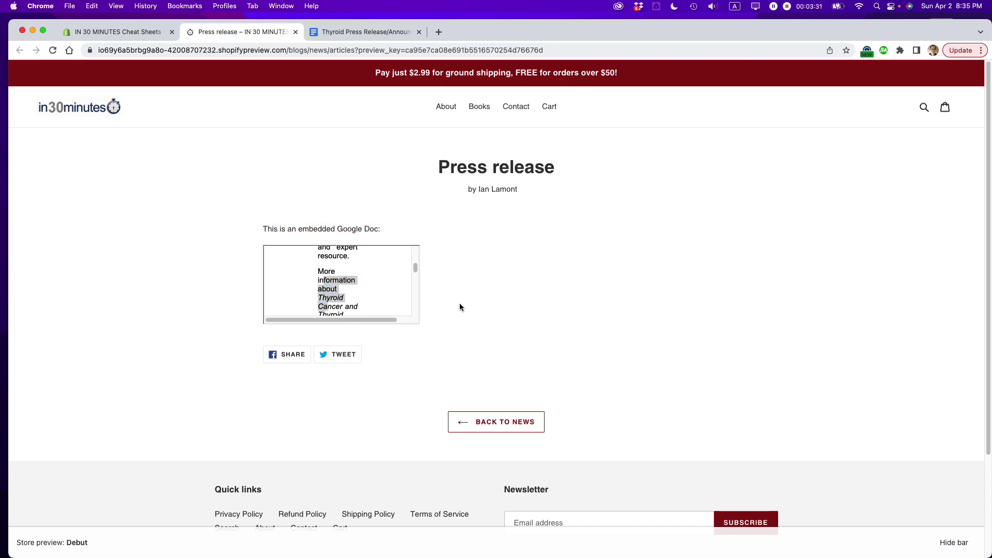
scroll(371, 292, up, 3)
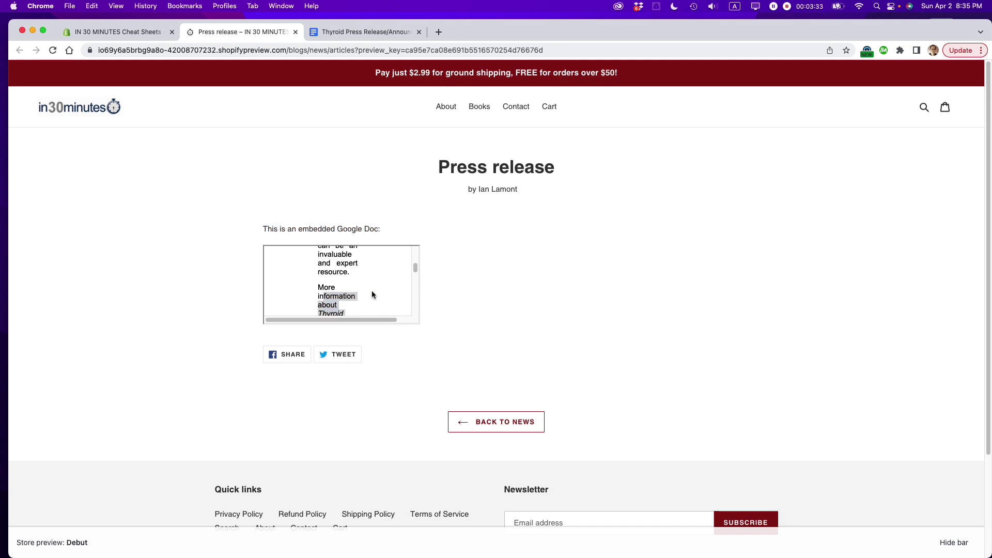
scroll(371, 290, up, 3)
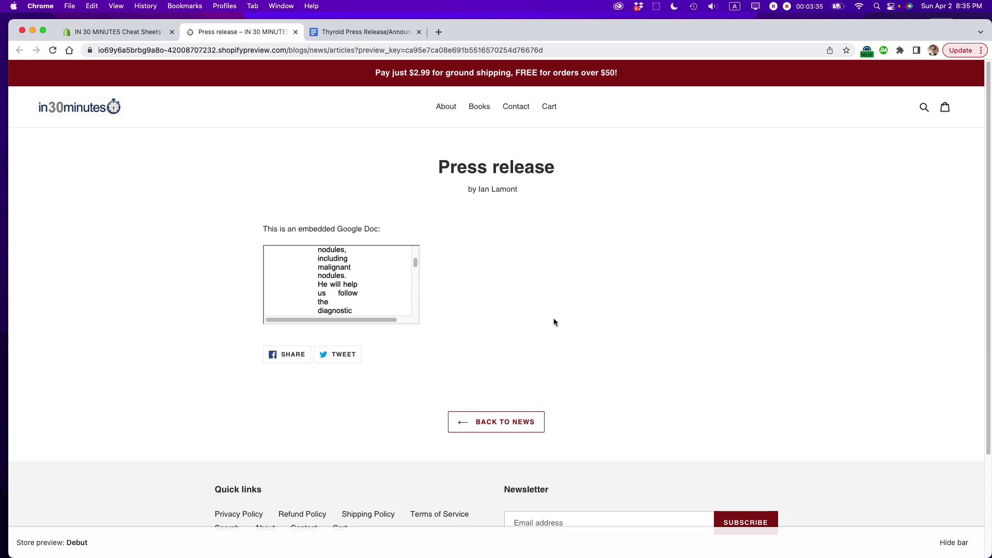
Step: In the post's HTML source, add width="800" height="1200" to the iframe tag
click(115, 30)
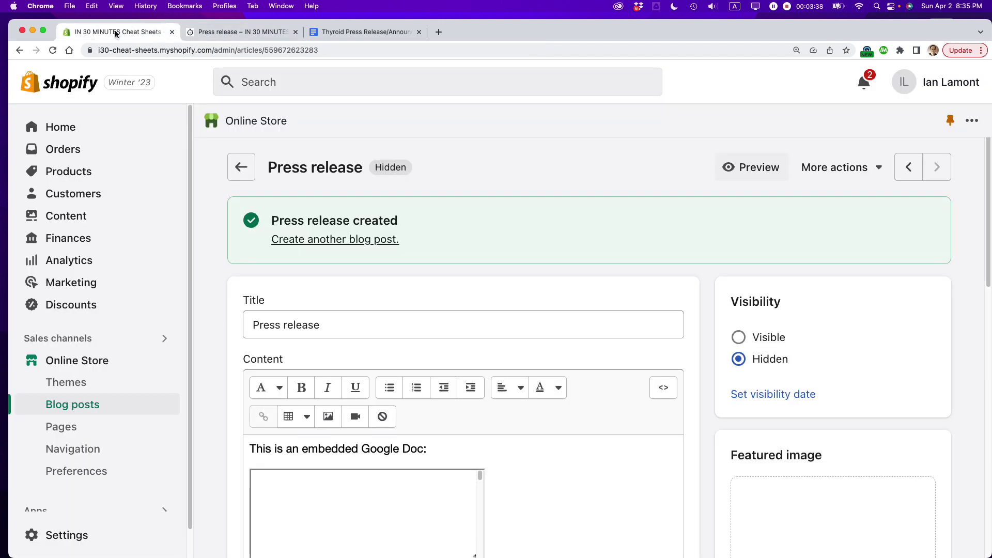
click(663, 388)
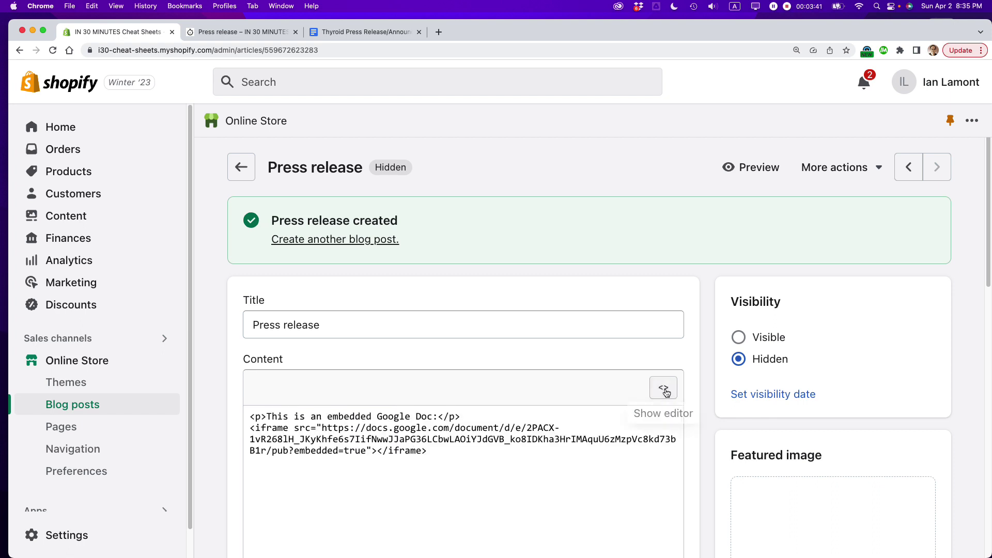
click(373, 450)
text(wid)
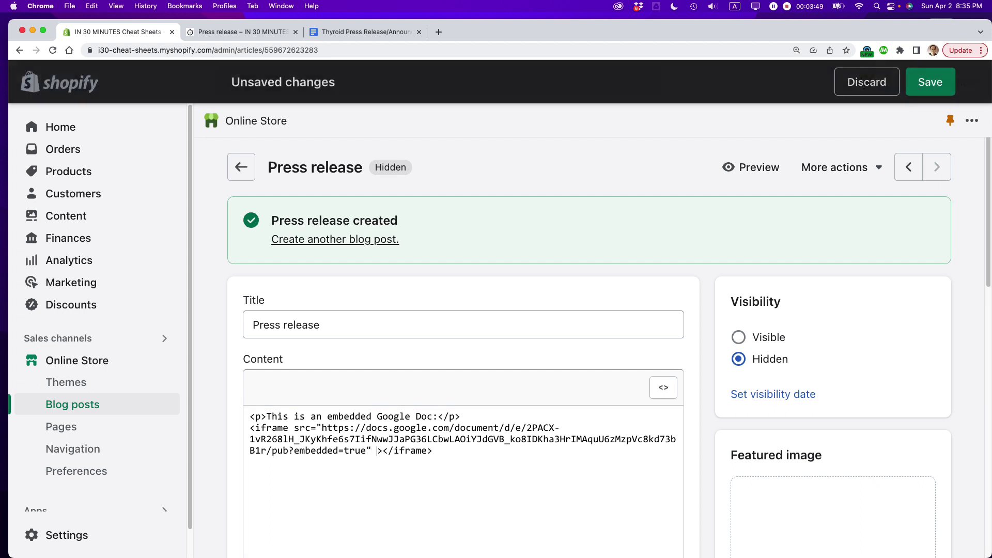
text(th="8)
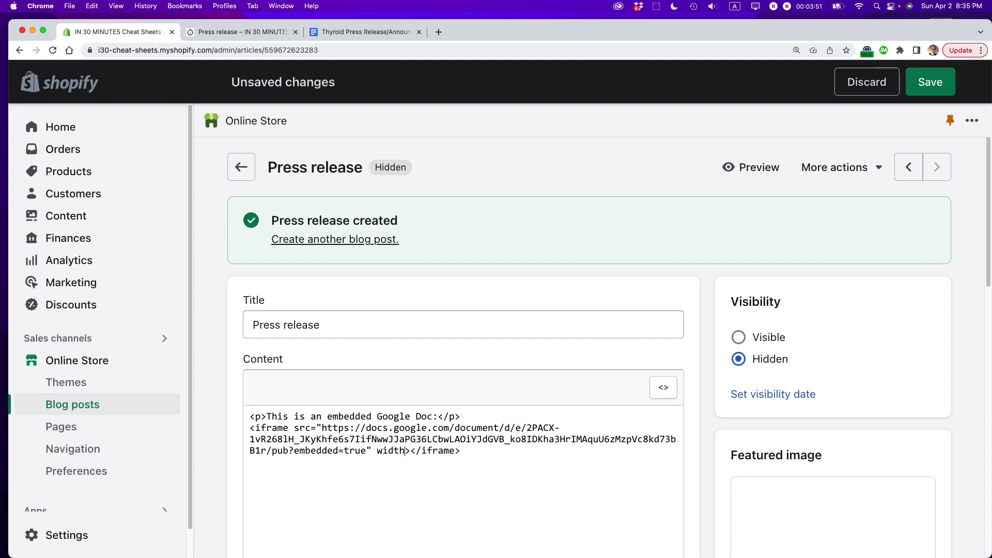
text(00")
text( height)
text(="1200)
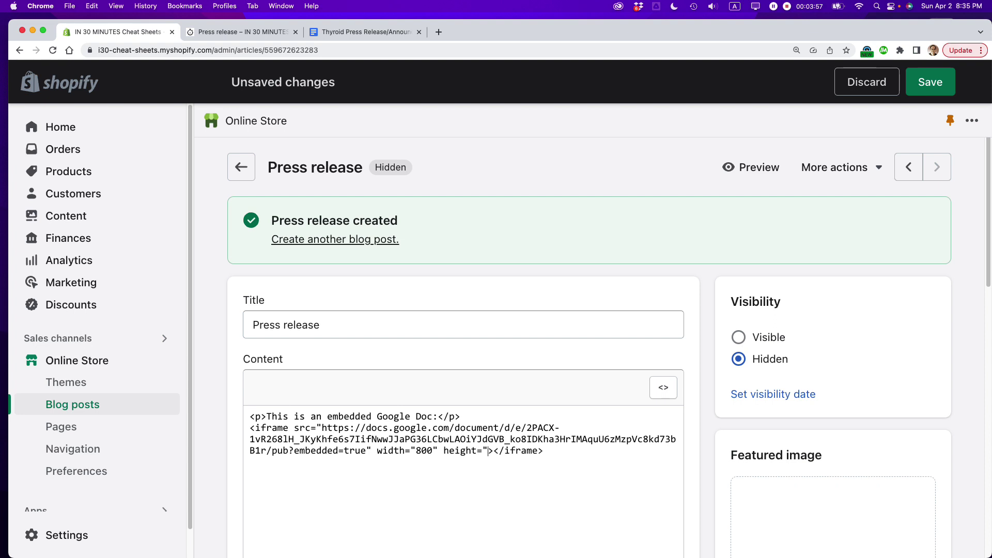
text(")
Step: Preview the post again and scroll to check the larger 800×1200 embedded document frame
click(754, 173)
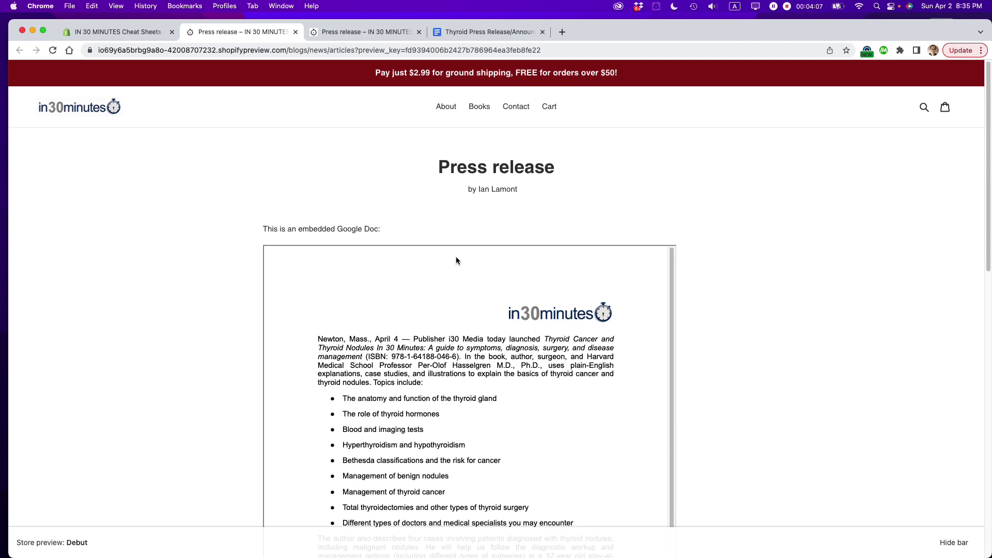
scroll(791, 357, down, 3)
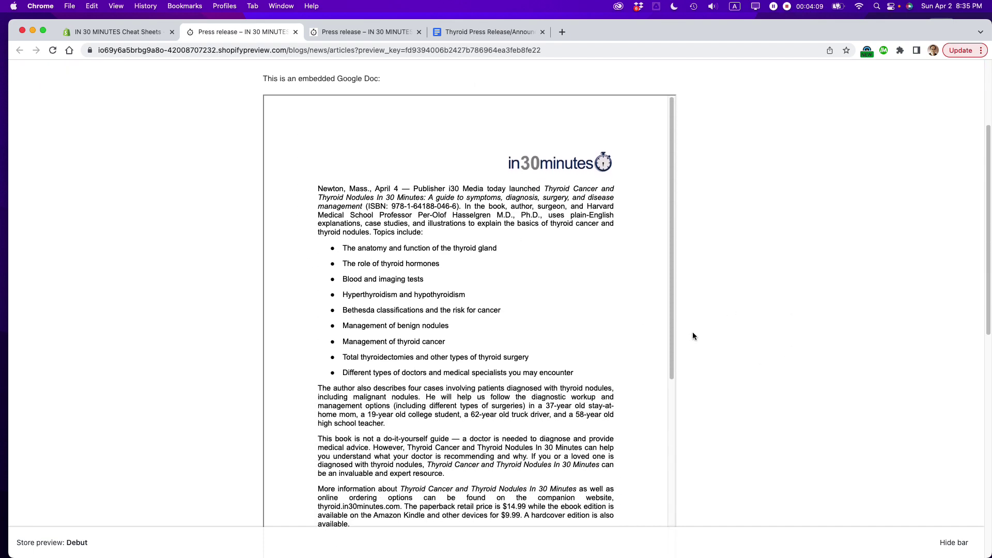
scroll(674, 328, down, 7)
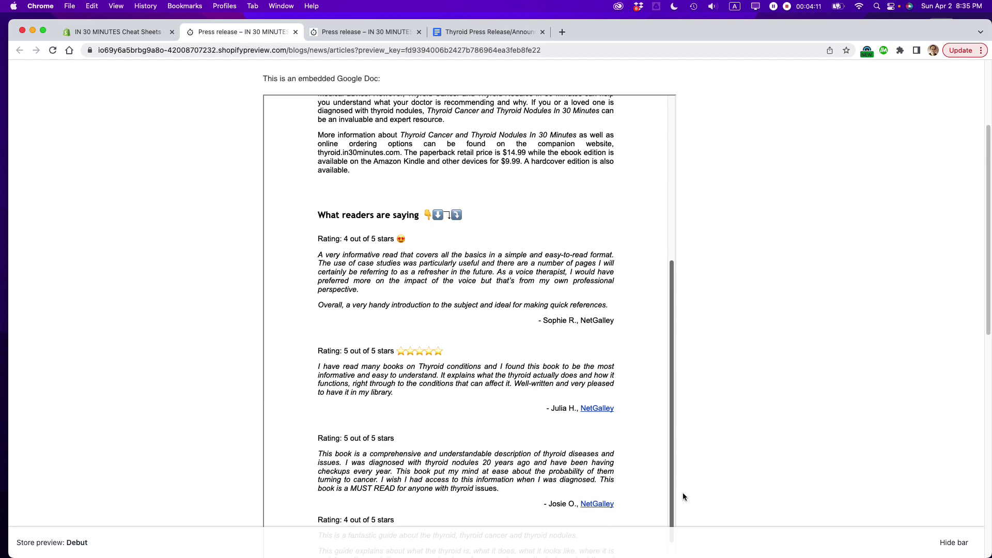
scroll(677, 312, up, 7)
scroll(646, 325, up, 1)
scroll(739, 328, up, 3)
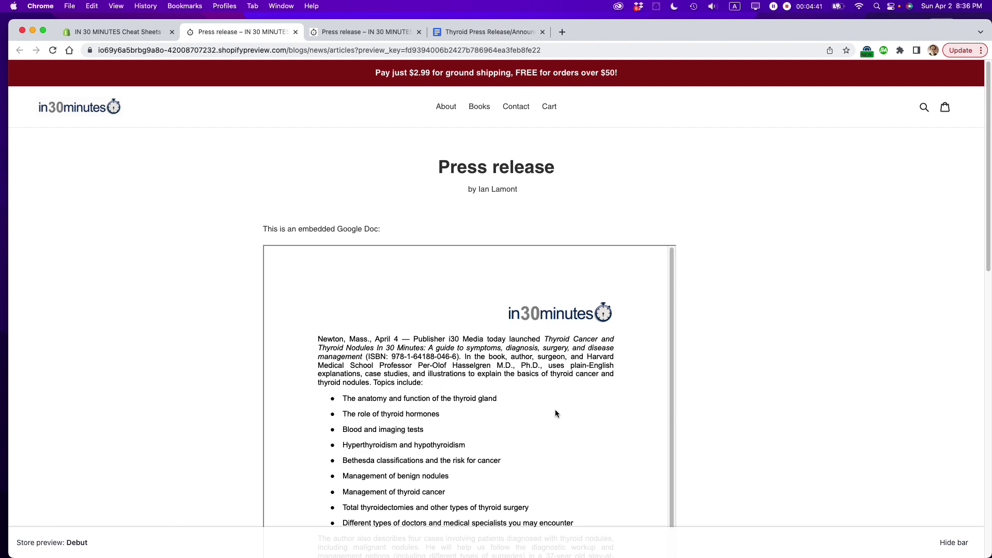
click(493, 32)
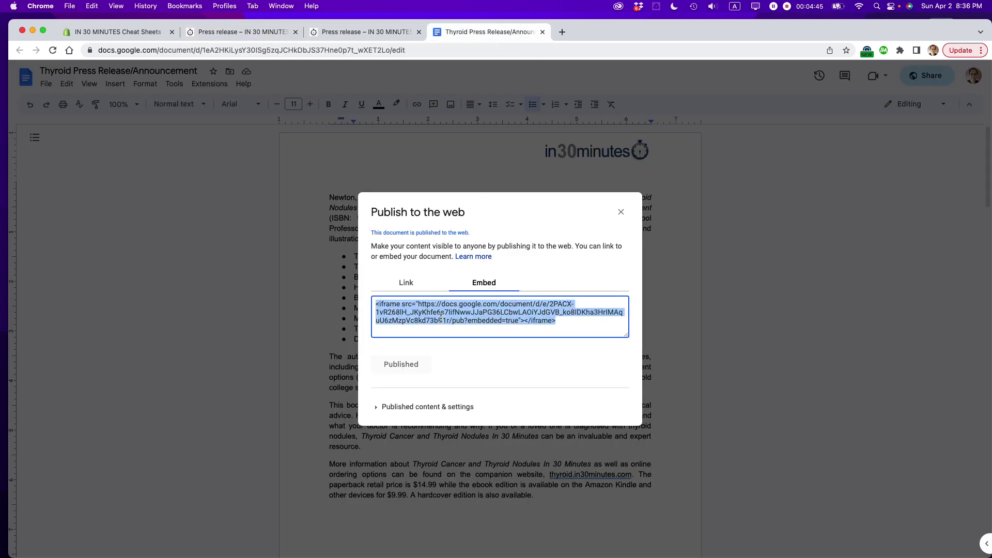
Step: Close the Google Docs Publish to the web dialog and return to the storefront preview
click(622, 212)
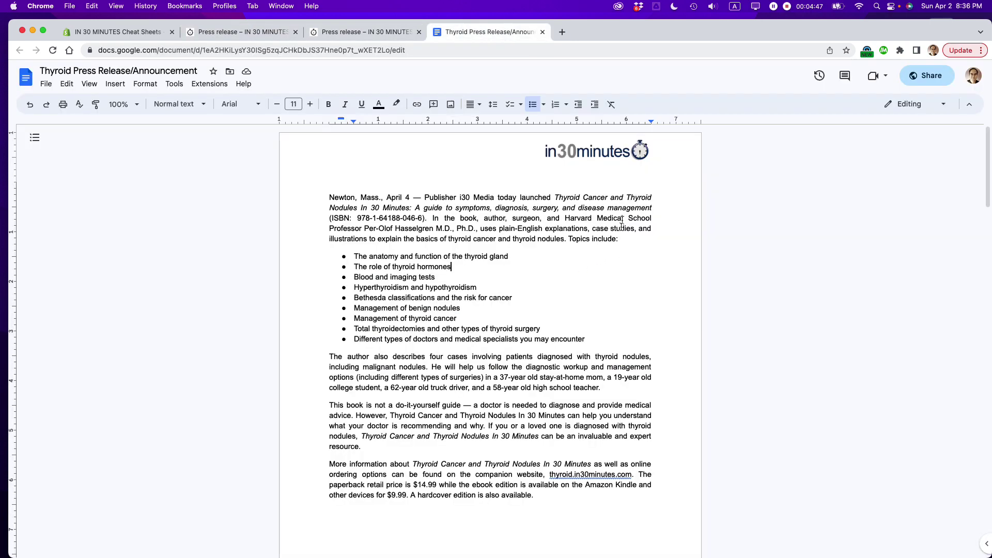
click(228, 32)
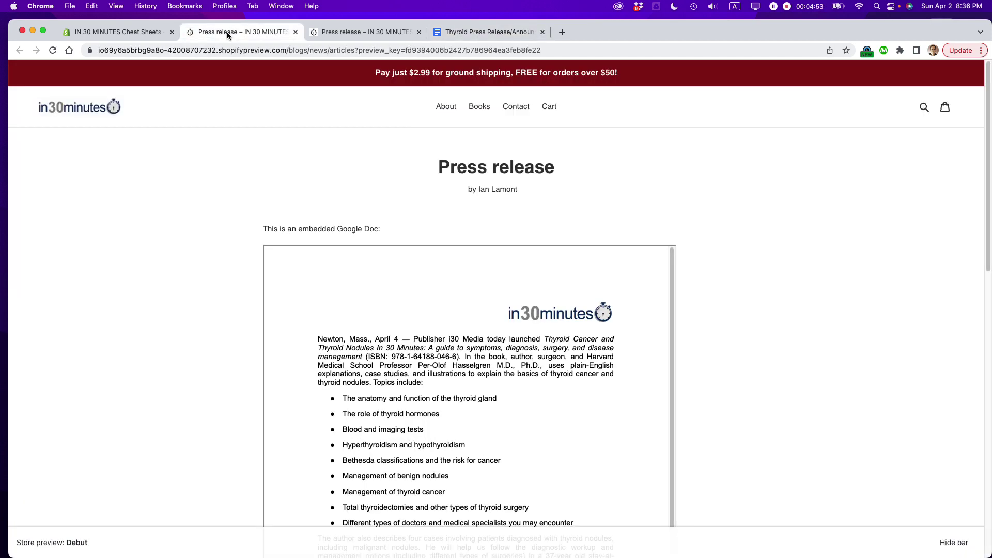
key(super+Tab)
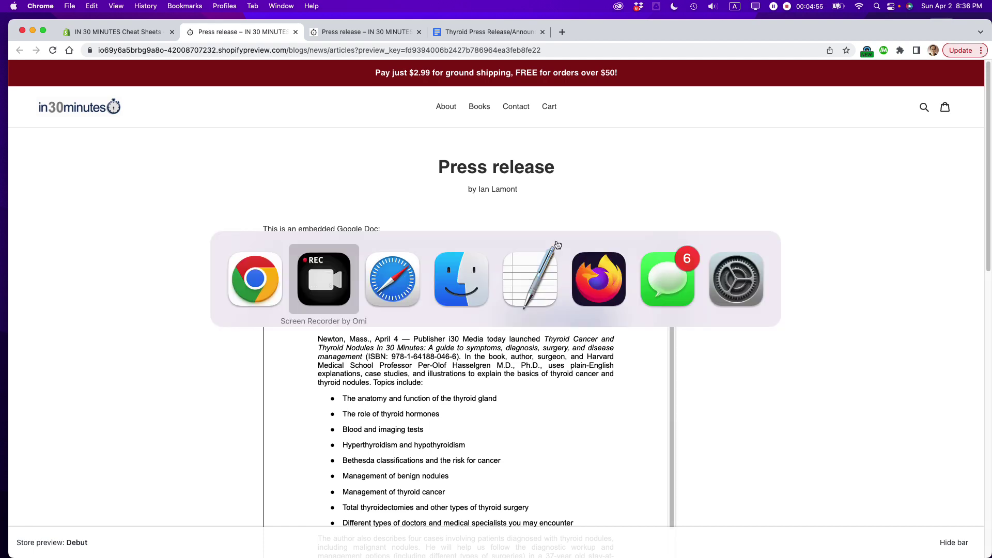
Step: Switch to Safari to view the leanmedia.org blog page with its USPTO trademark post
key(super+Tab)
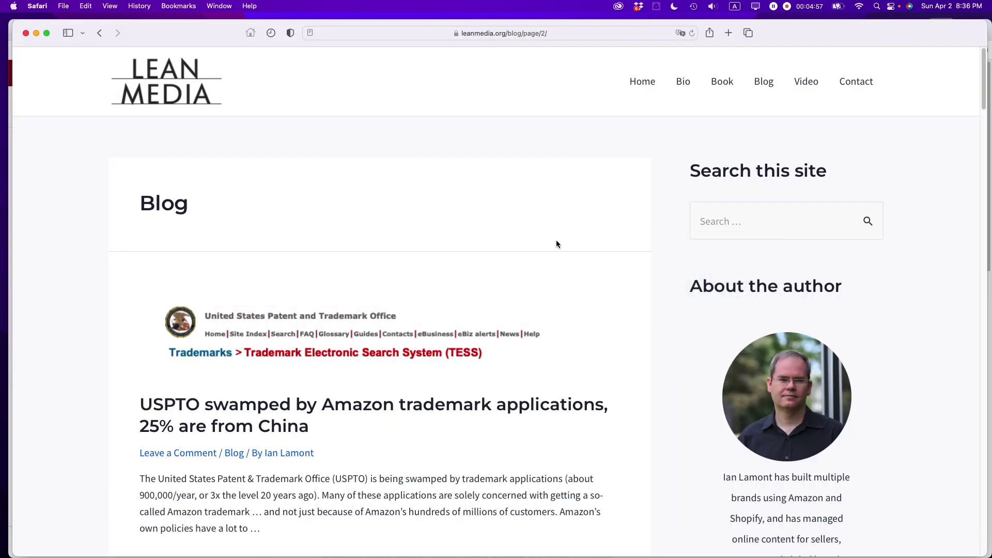